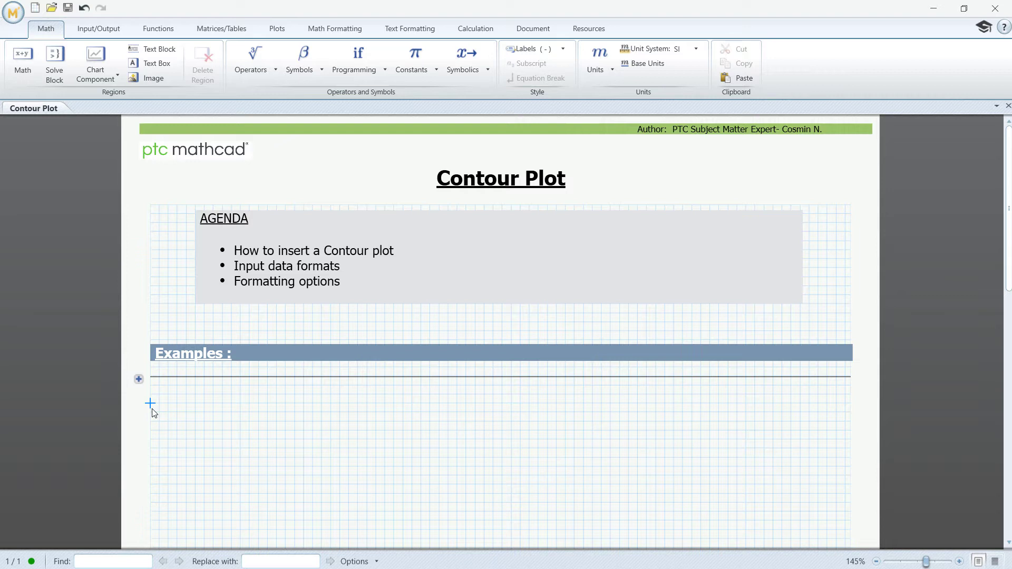
Insert an empty contour plot below the Examples heading
left_click(277, 30)
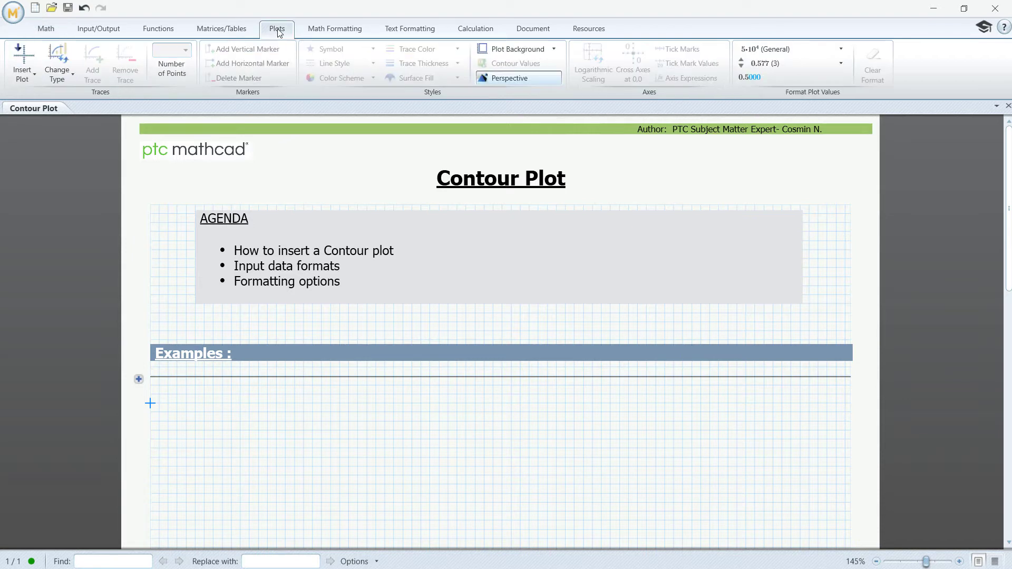
left_click(35, 71)
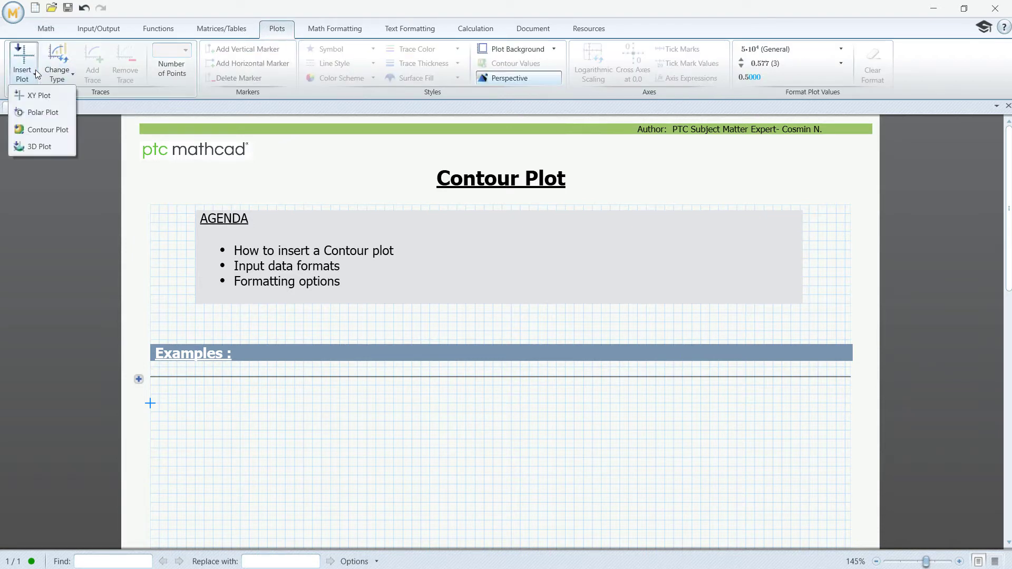
left_click(47, 130)
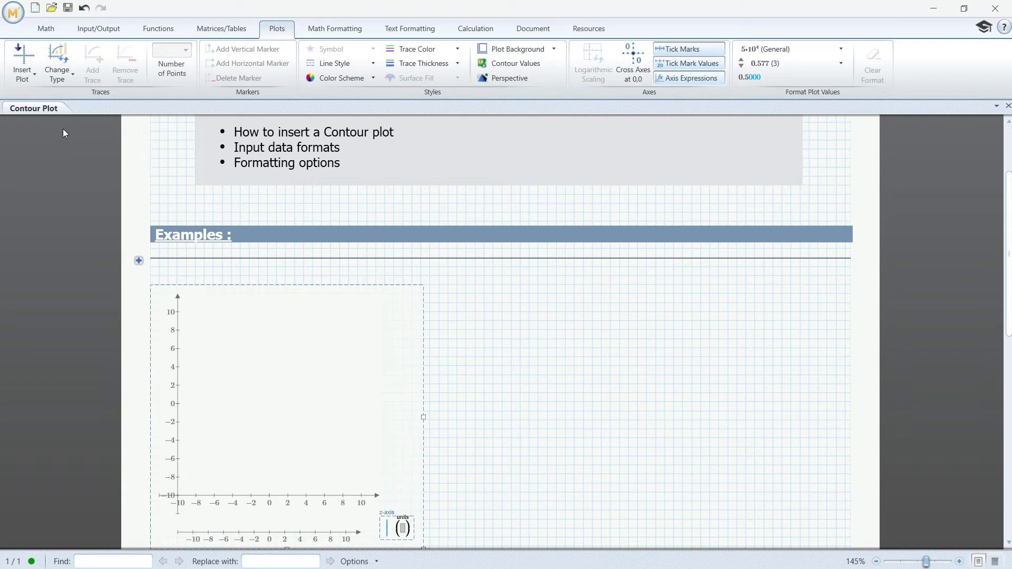
key("ctrl+5")
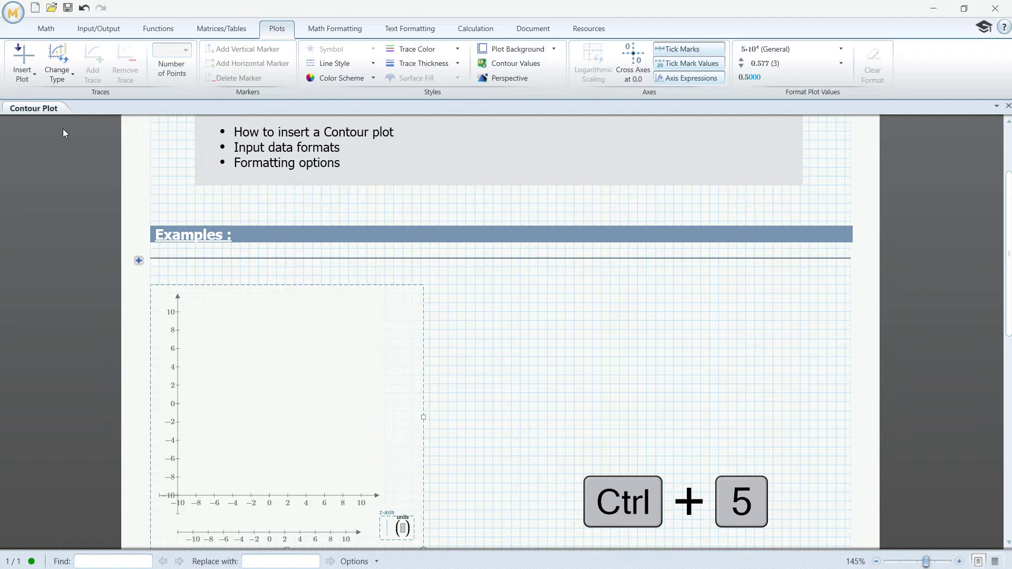
Expand the collapsed area so the 4×4 matrix M is visible
left_click(139, 261)
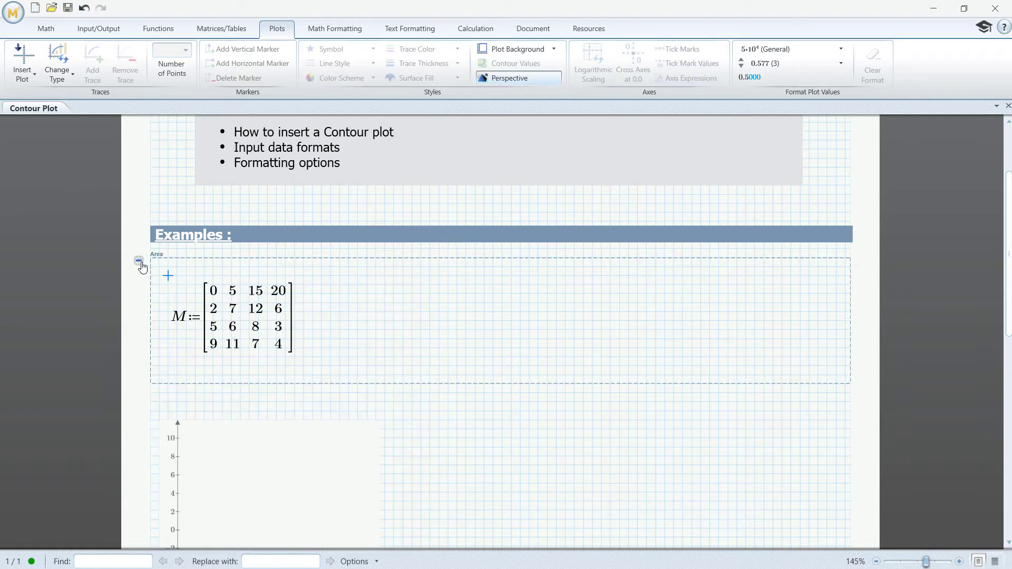
left_click(350, 329)
scroll(352, 330, "down", 3)
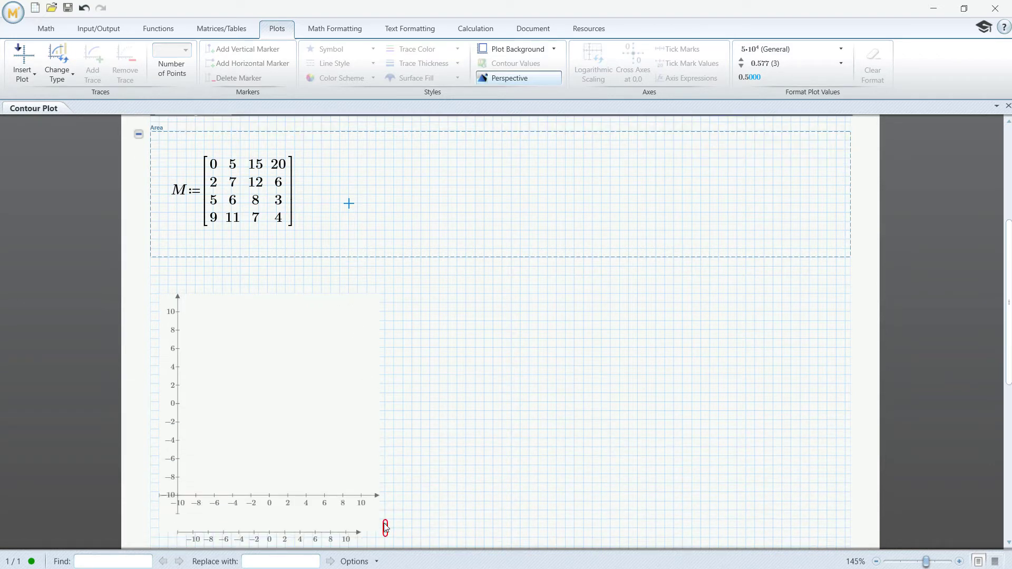
Enter M as the contour plot's z-axis expression so its filled contours render
left_click(385, 528)
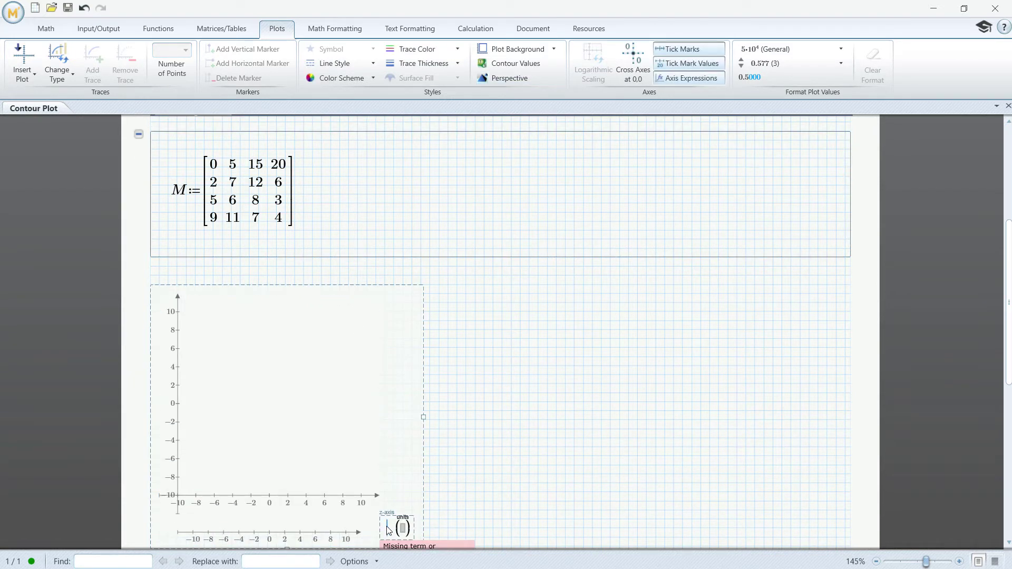
type("M")
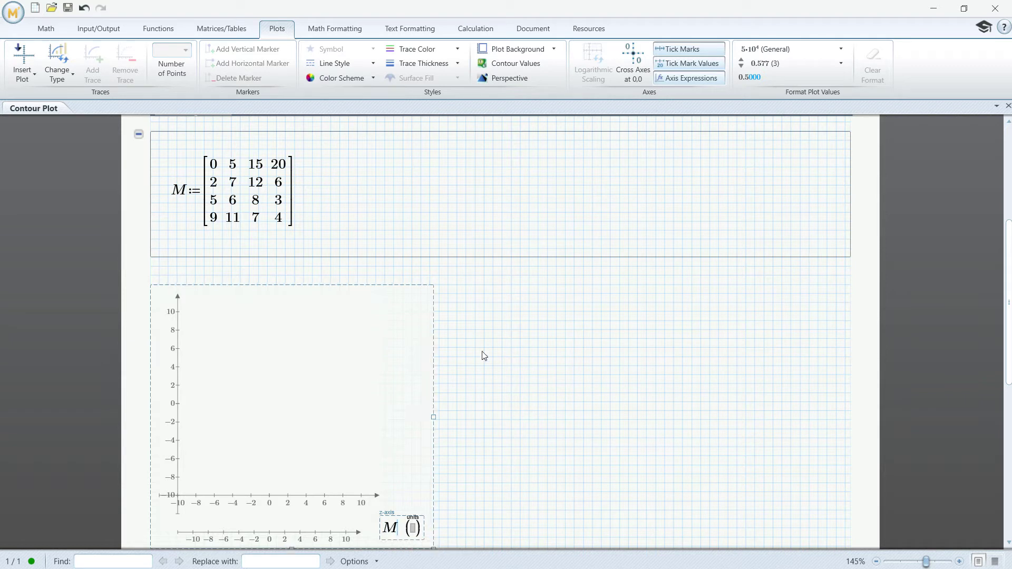
left_click(448, 287)
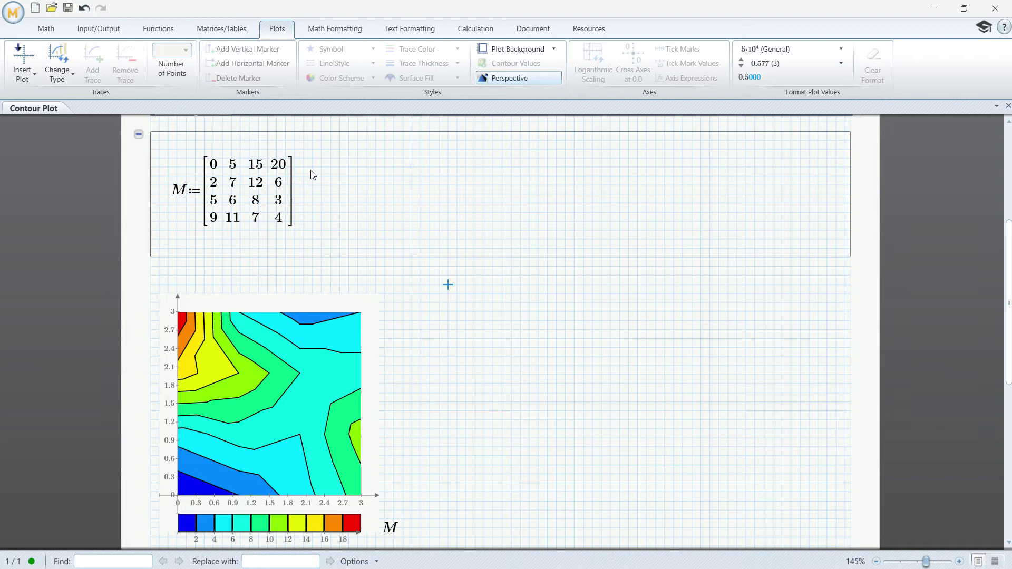
left_click(278, 166)
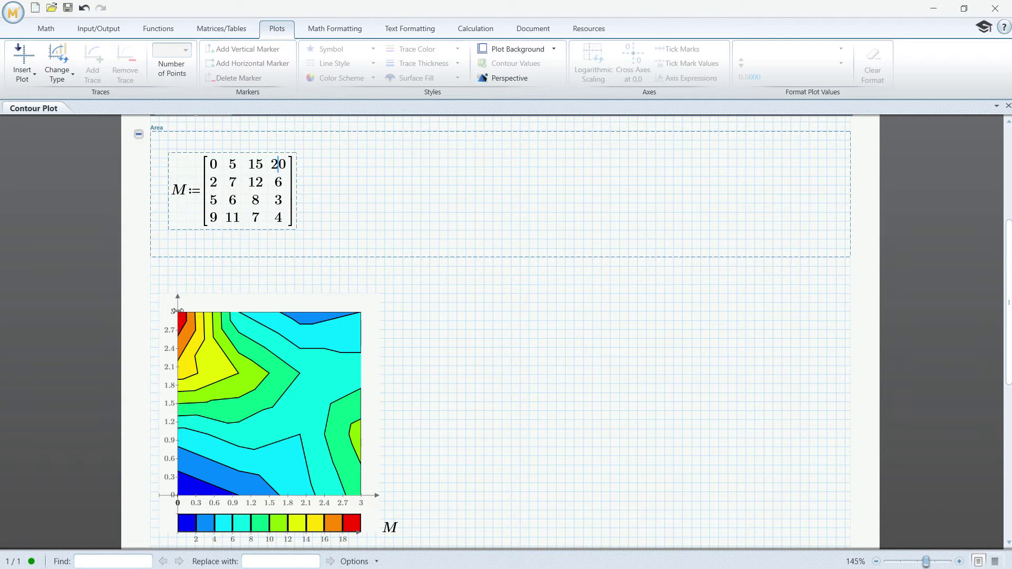
Change matrix M's bottom-right entry from 4 to 25 so the plot recomputes
left_click(282, 219)
type("25")
left_click(385, 277)
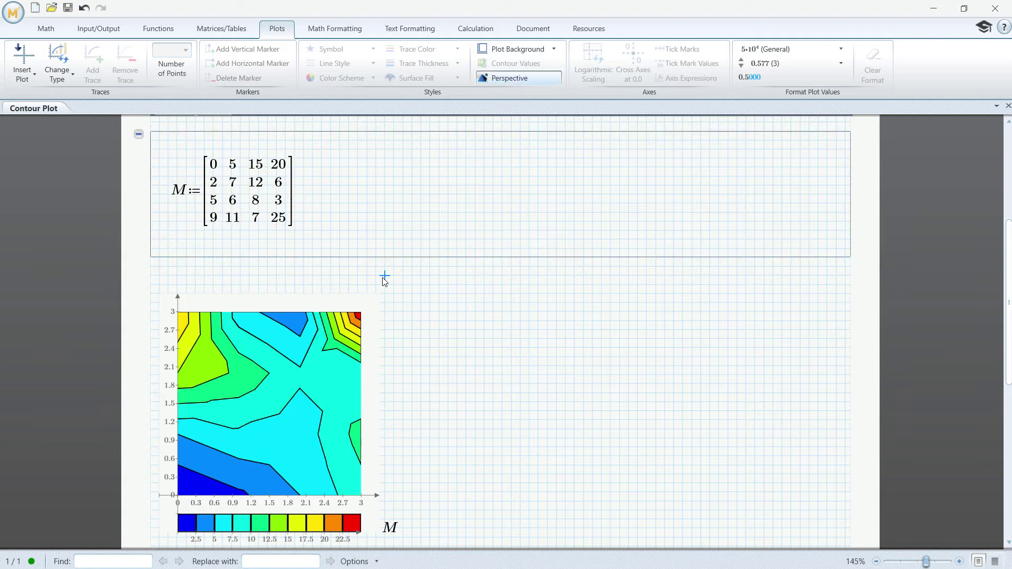
scroll(382, 311, "down", 2)
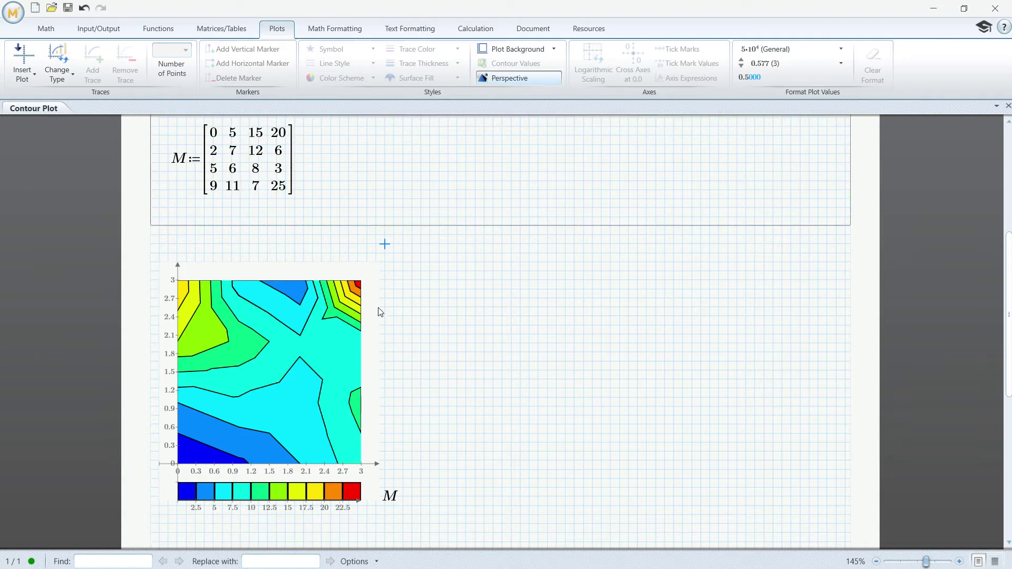
Resize the contour plot of M to a smaller size, then deselect it
left_click(347, 416)
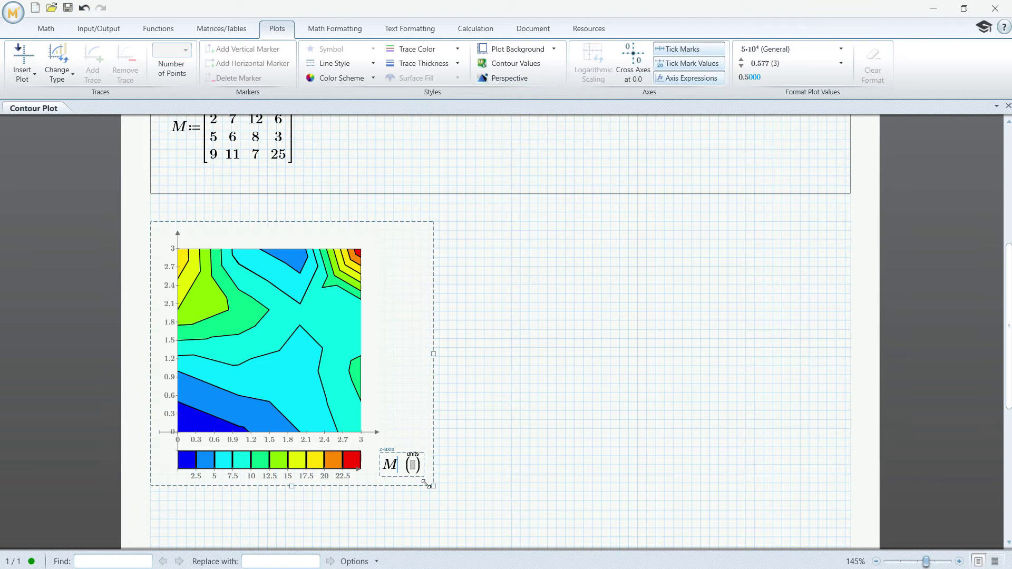
left_click_drag(433, 485, 389, 459)
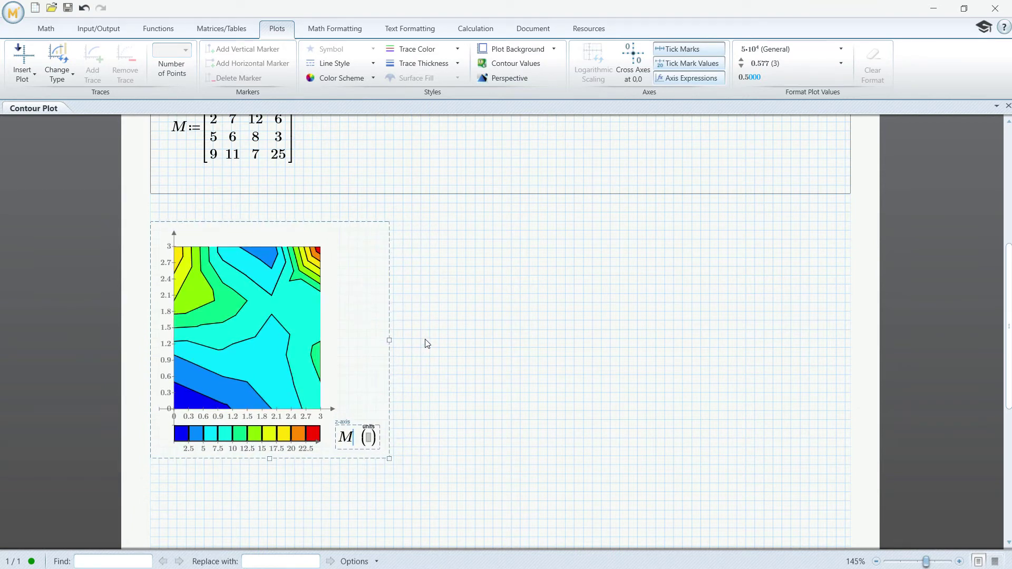
scroll(434, 333, "up", 3)
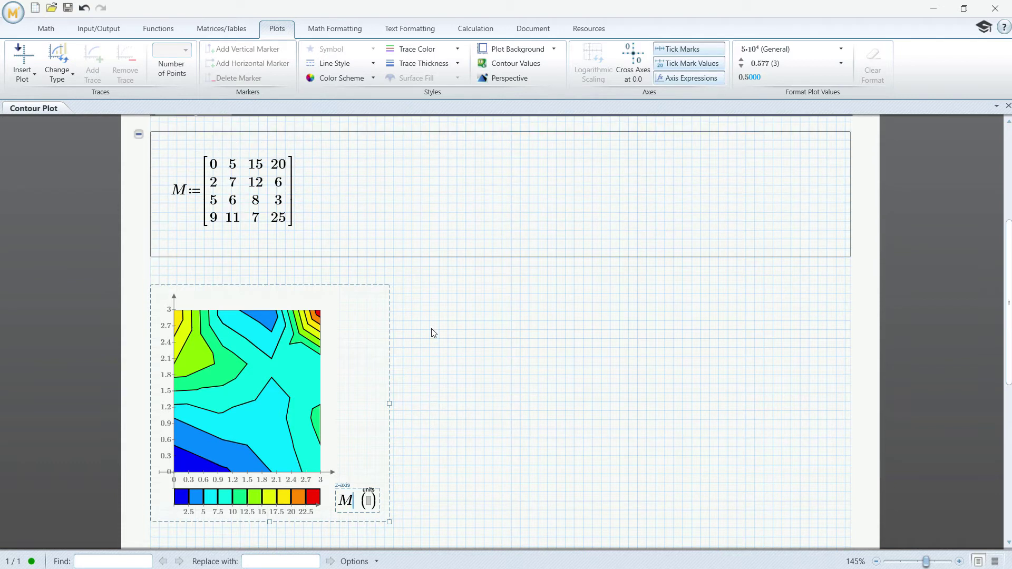
left_click(394, 196)
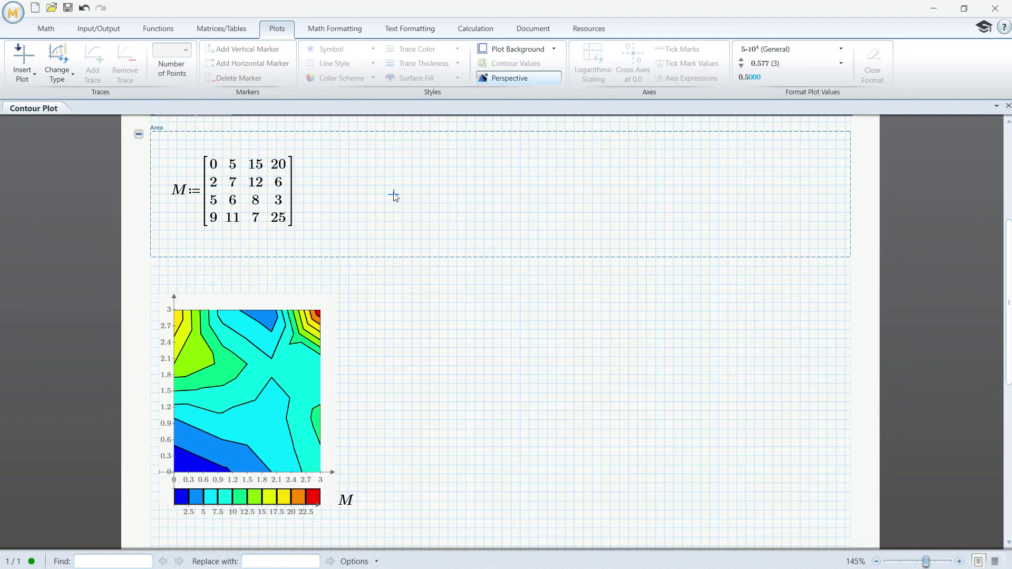
Define f(x,y) := x² + y² to the right of matrix M
left_click(394, 196)
type("f(x")
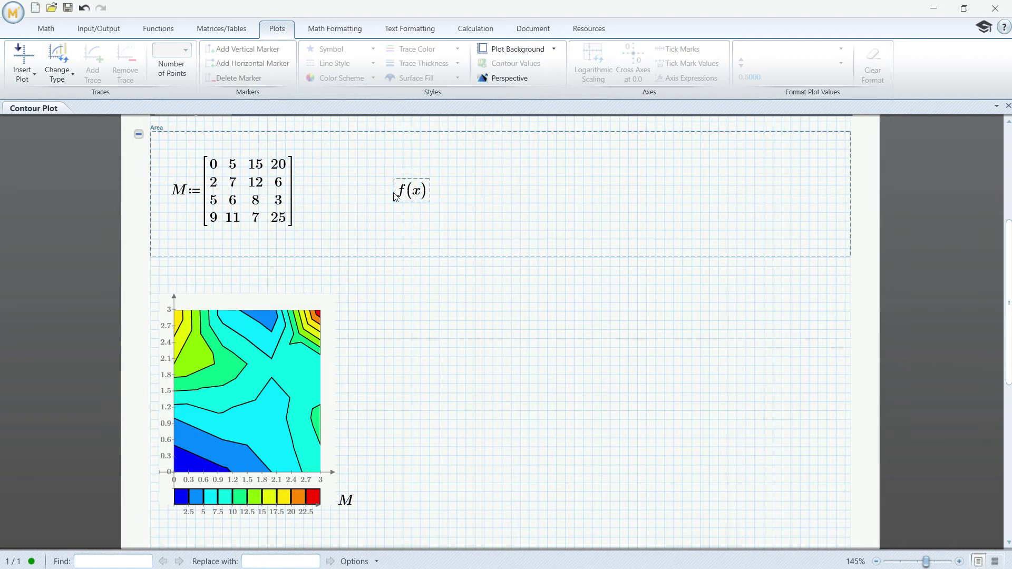
type(",y):=")
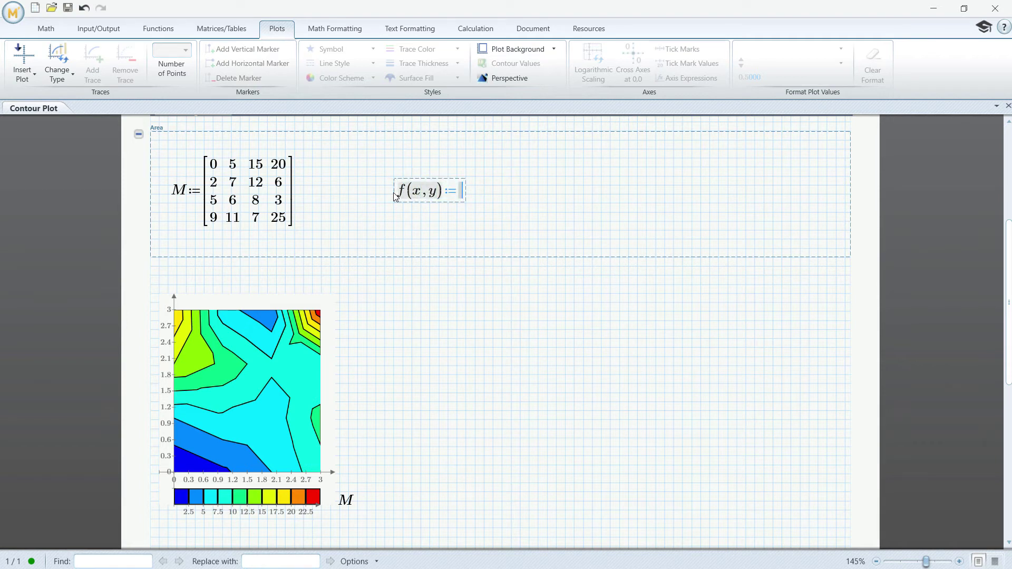
type("x^2")
key("space")
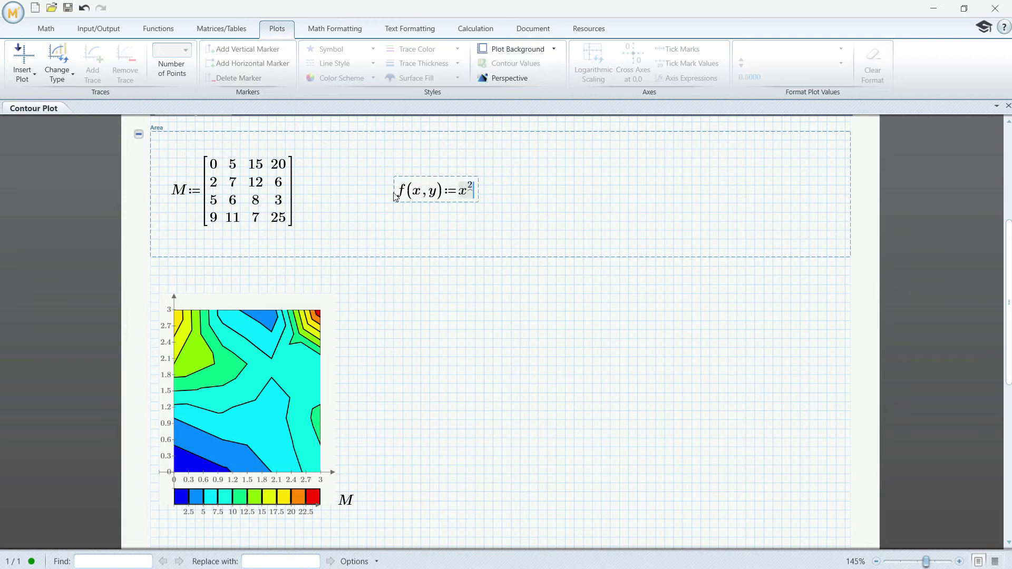
type("+")
type("Y62")
key("BackSpace")
key("BackSpace")
key("BackSpace")
type("y^2")
left_click(380, 301)
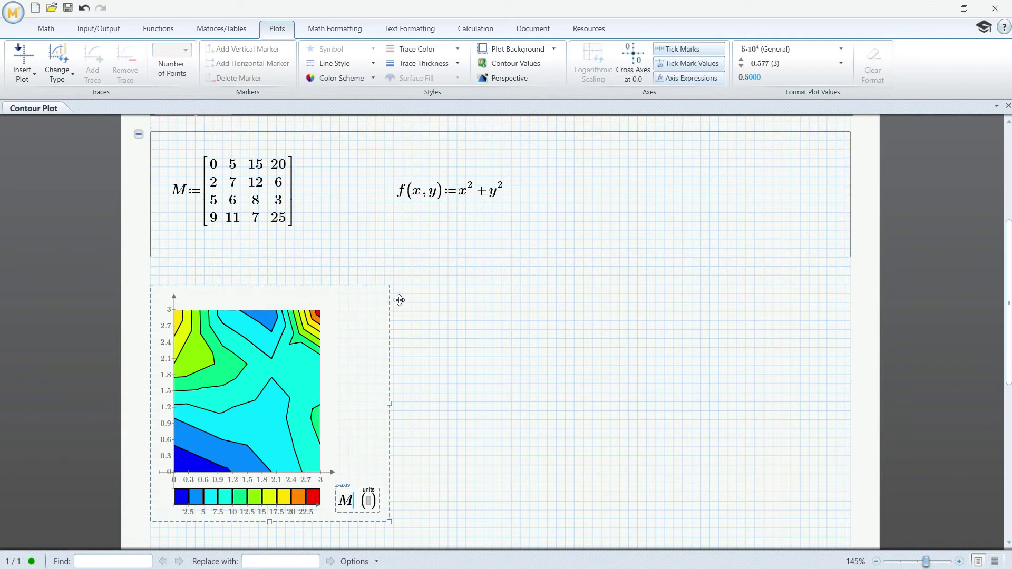
left_click(401, 305)
Add a second, smaller contour plot beside the M plot and plot f in it
key("ctrl+5")
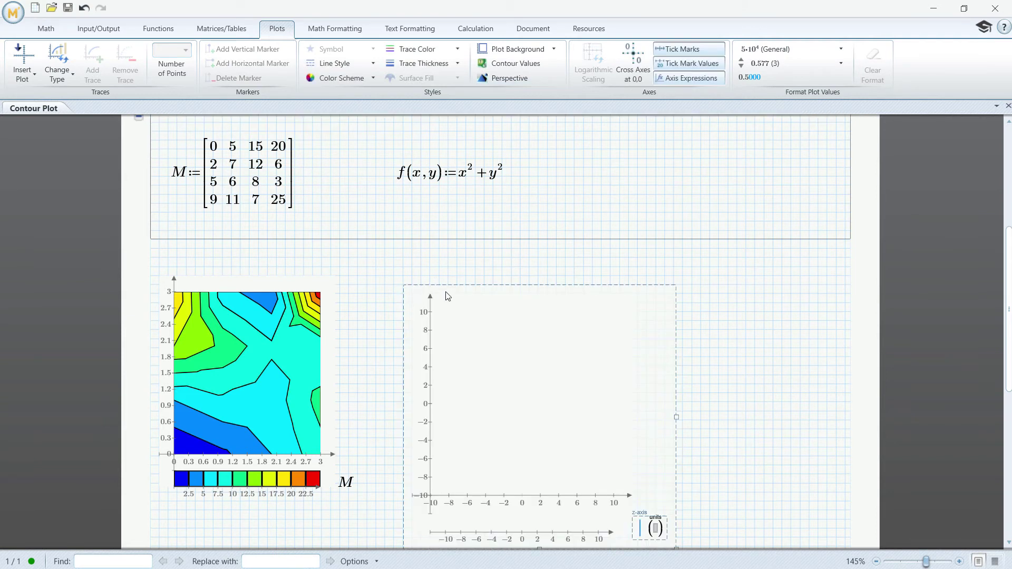
left_click_drag(448, 284, 422, 278)
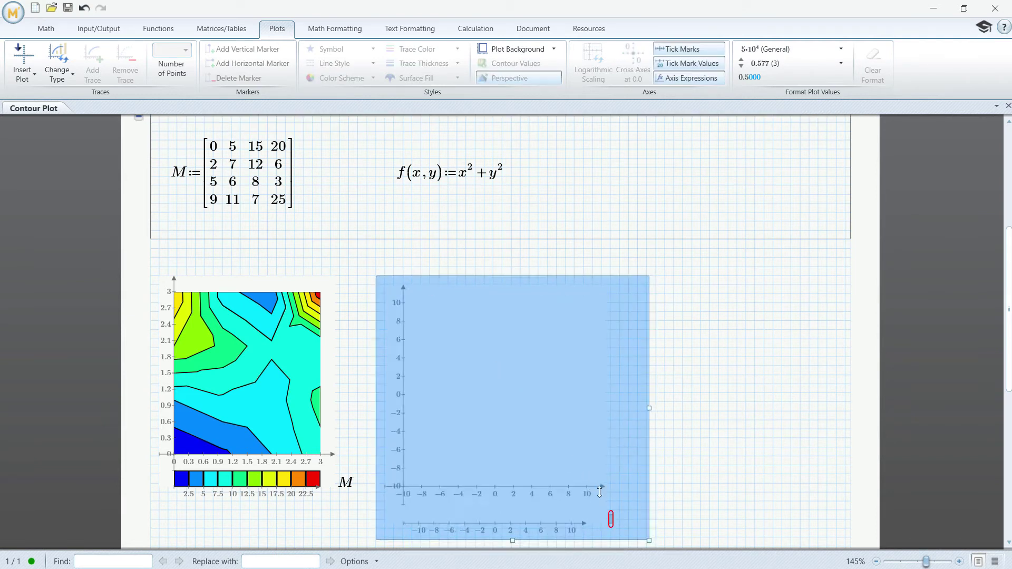
left_click_drag(642, 537, 615, 505)
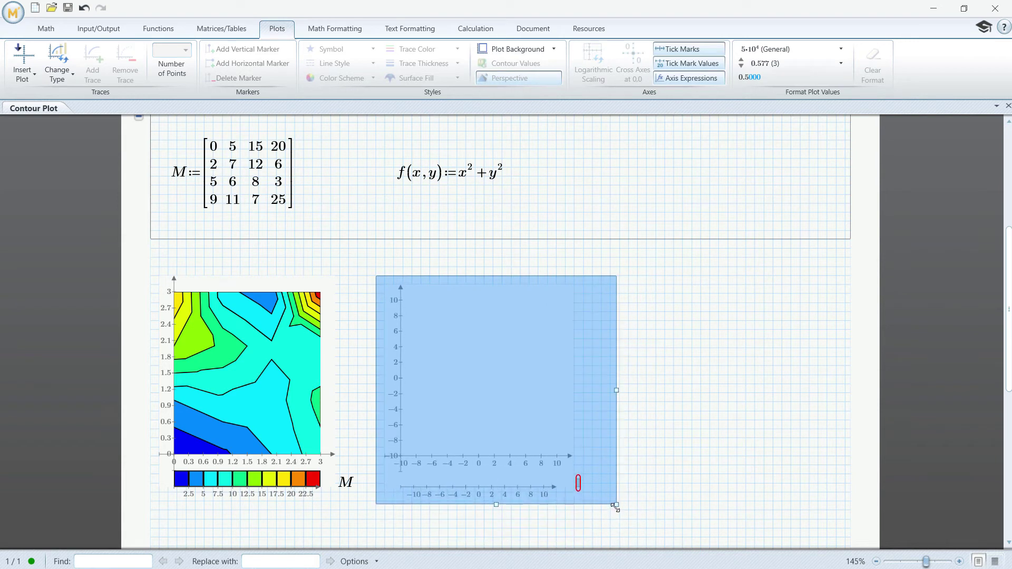
left_click(580, 482)
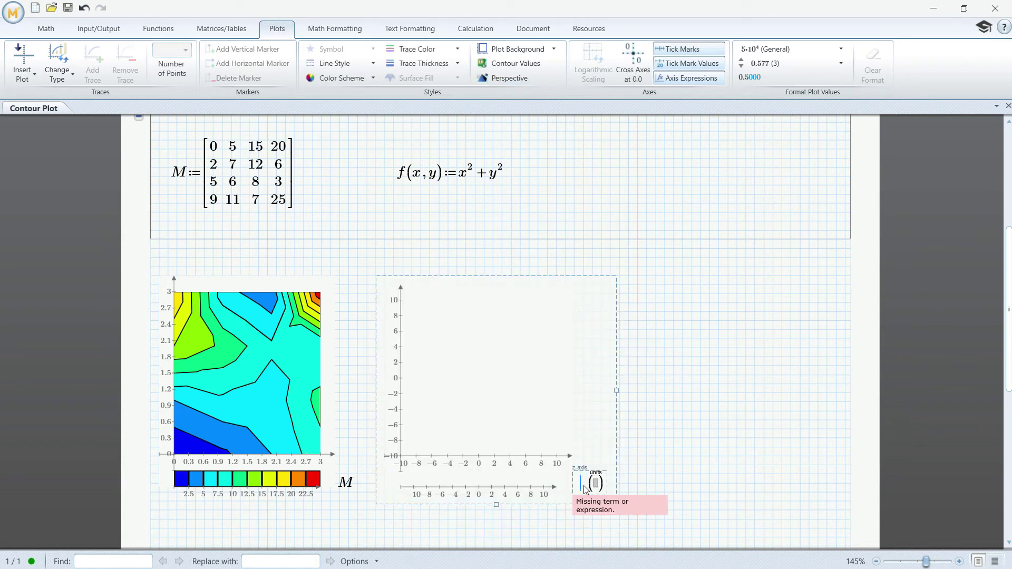
type("f")
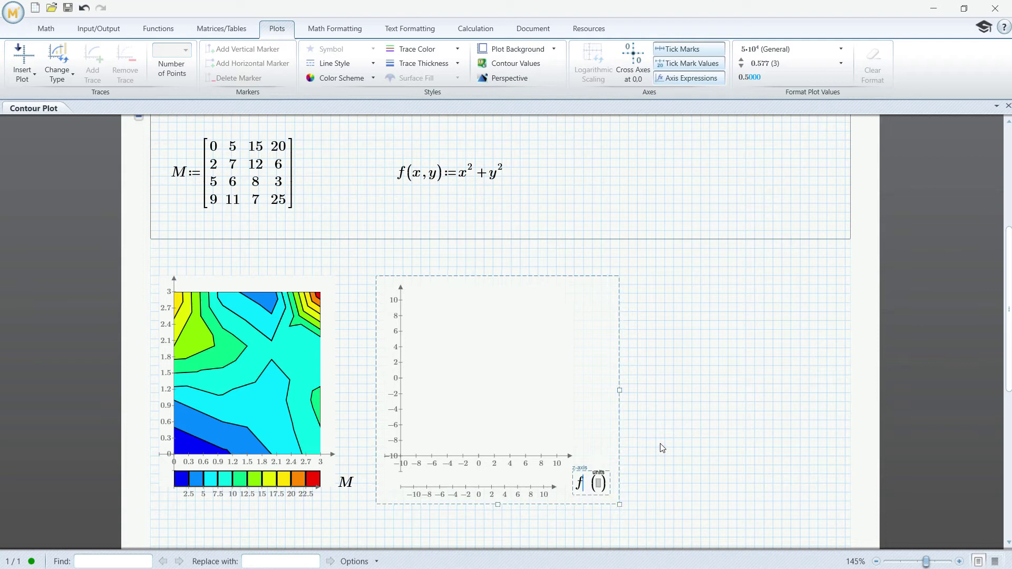
left_click(637, 291)
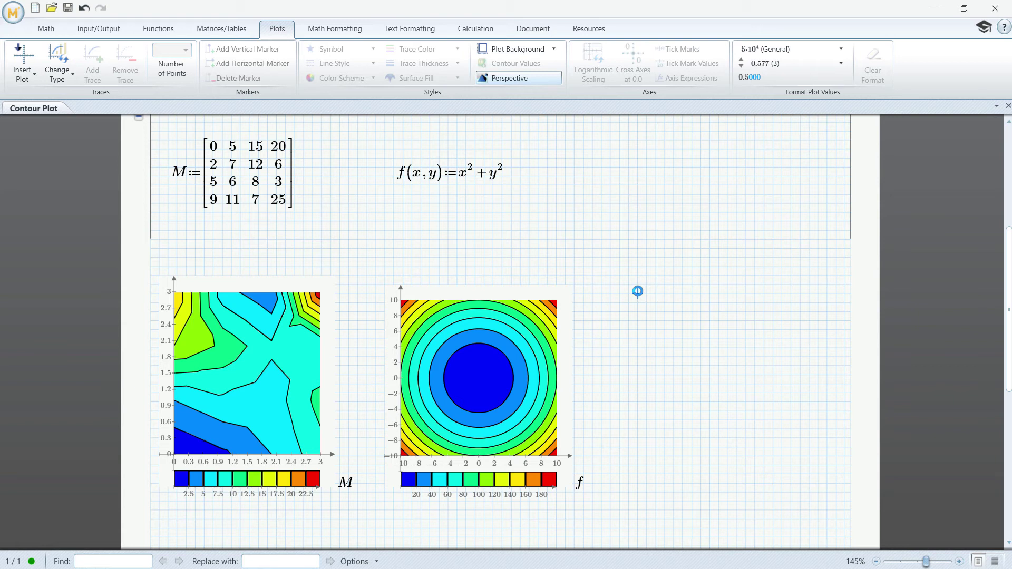
Start the definition F(u,v) := to the right of f(x,y)
left_click(619, 174)
type("F")
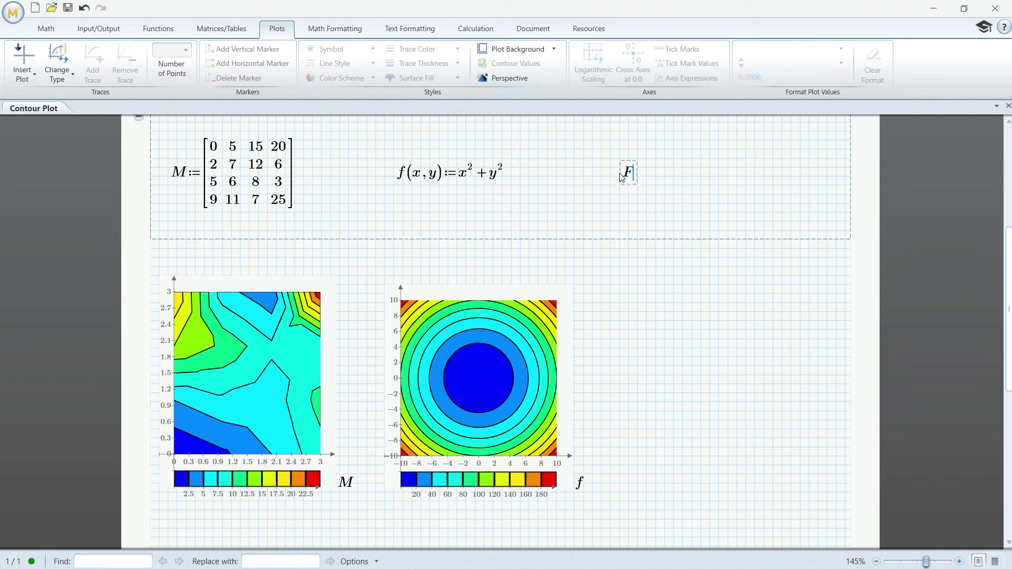
type("(u,v):=")
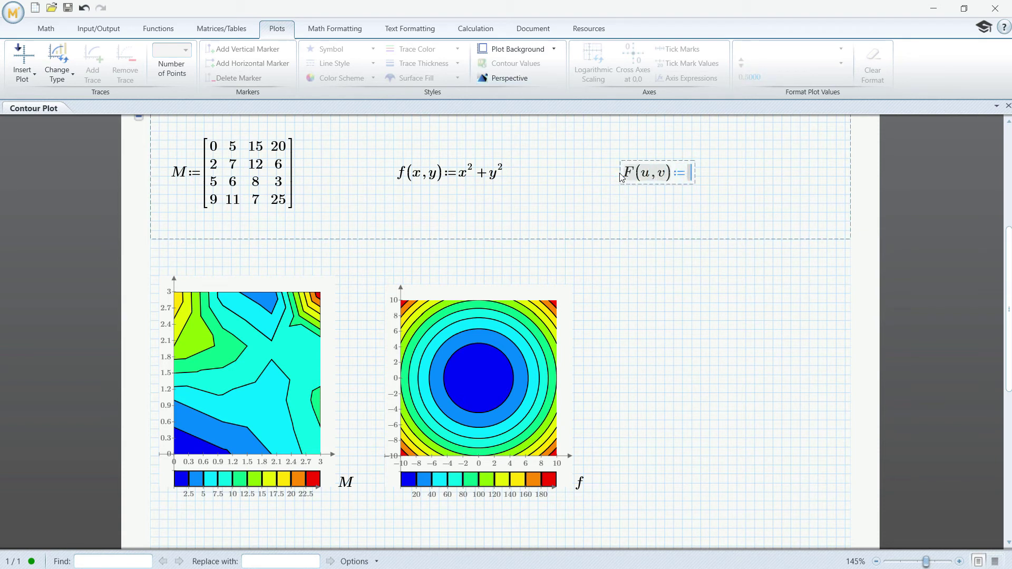
key("BackSpace")
type(":")
Insert a 3×1 vector with entries u, v and u² − v² as F's definition
left_click(222, 29)
left_click(23, 65)
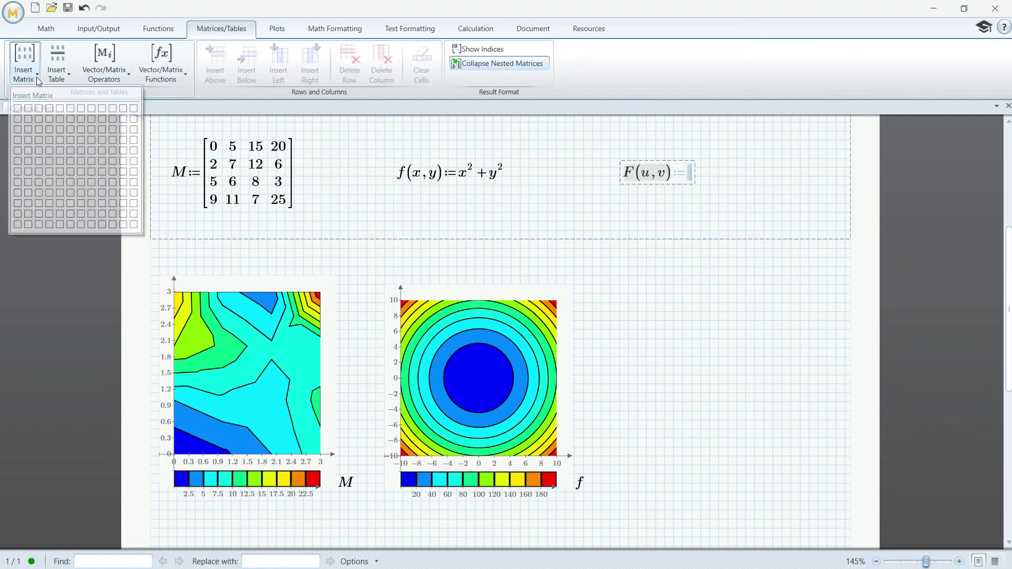
left_click(16, 130)
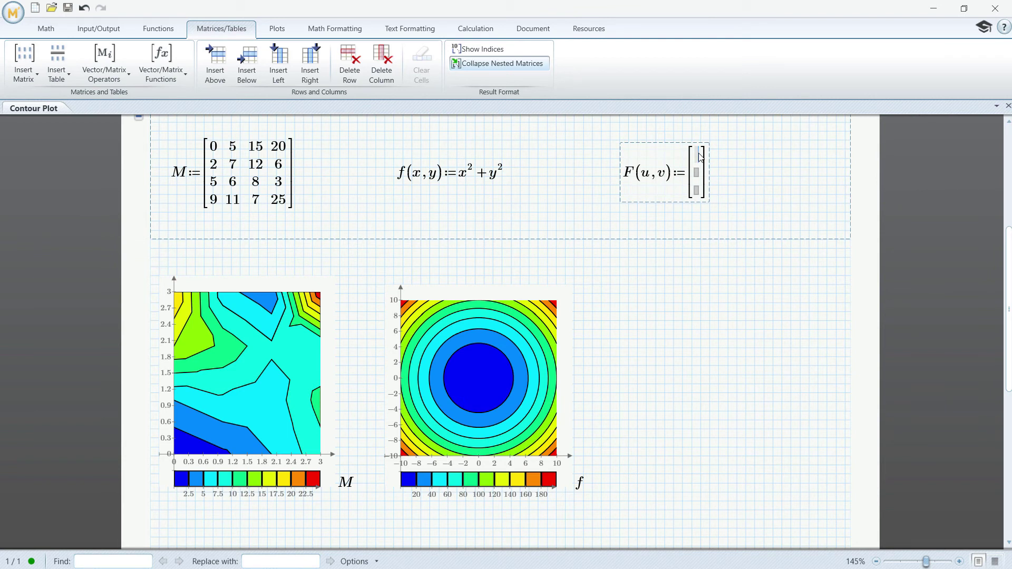
type("u")
key("Tab")
type("v")
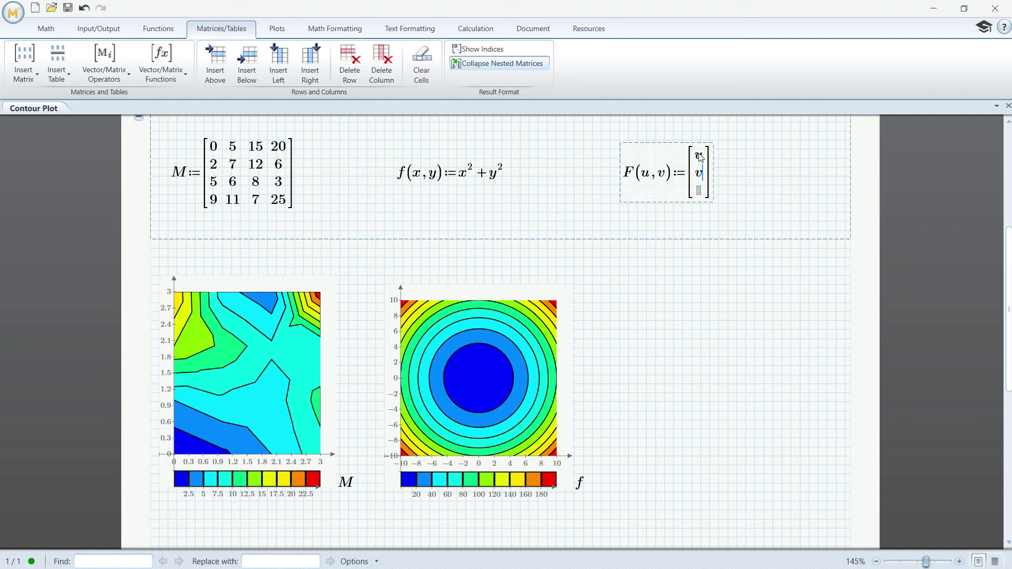
key("Tab")
type("u^2")
key("space")
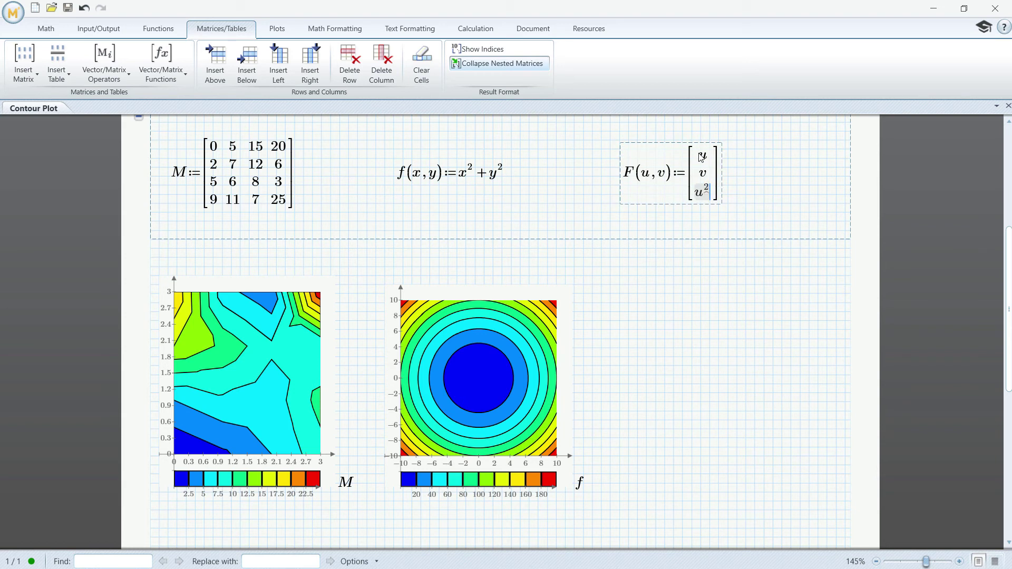
type("-v^2")
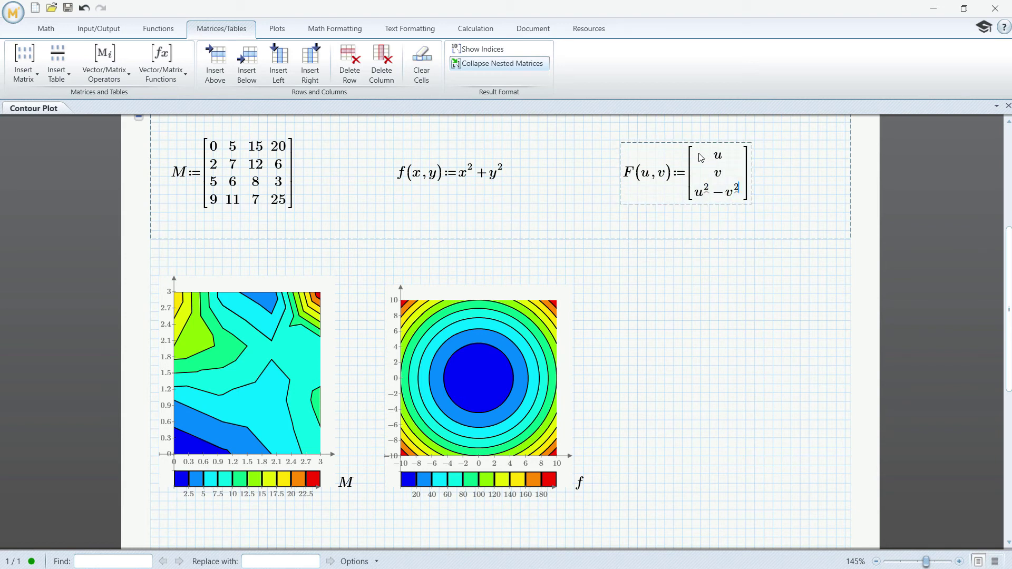
Insert a third contour plot right of the f plot and shrink it
left_click(621, 289)
left_click(628, 286)
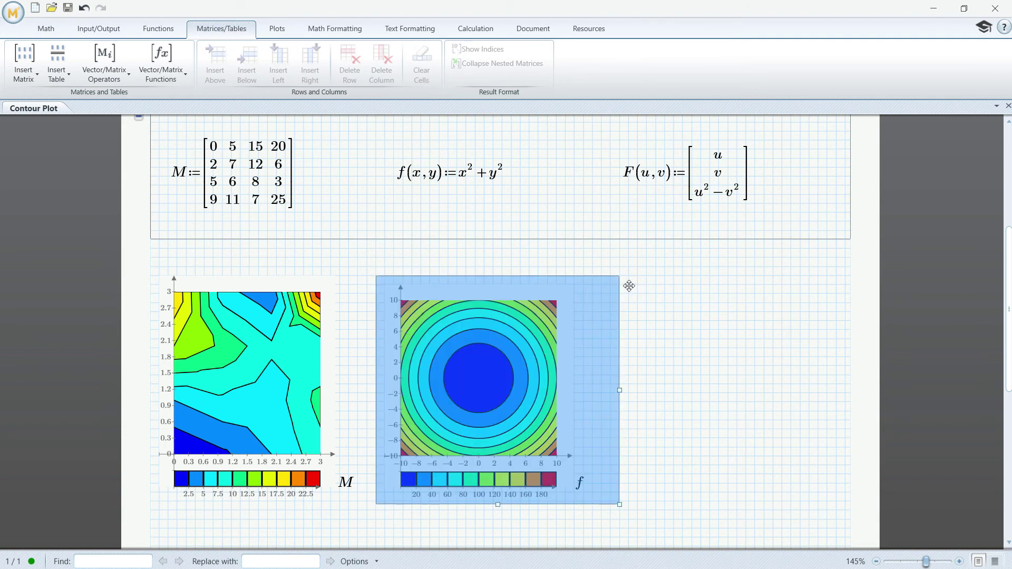
left_click(629, 286)
left_click(636, 287)
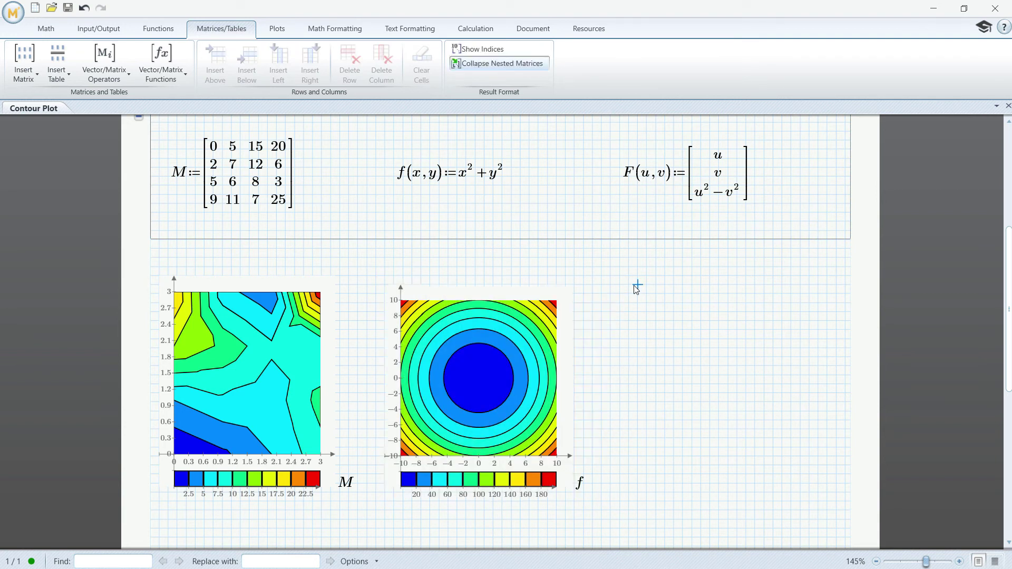
key("ctrl+5")
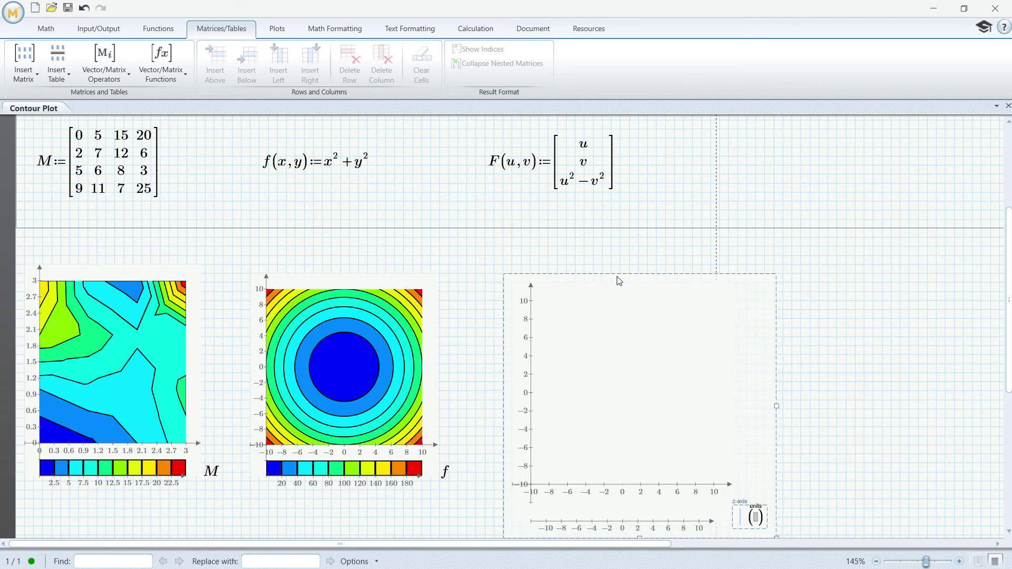
left_click_drag(619, 271, 584, 267)
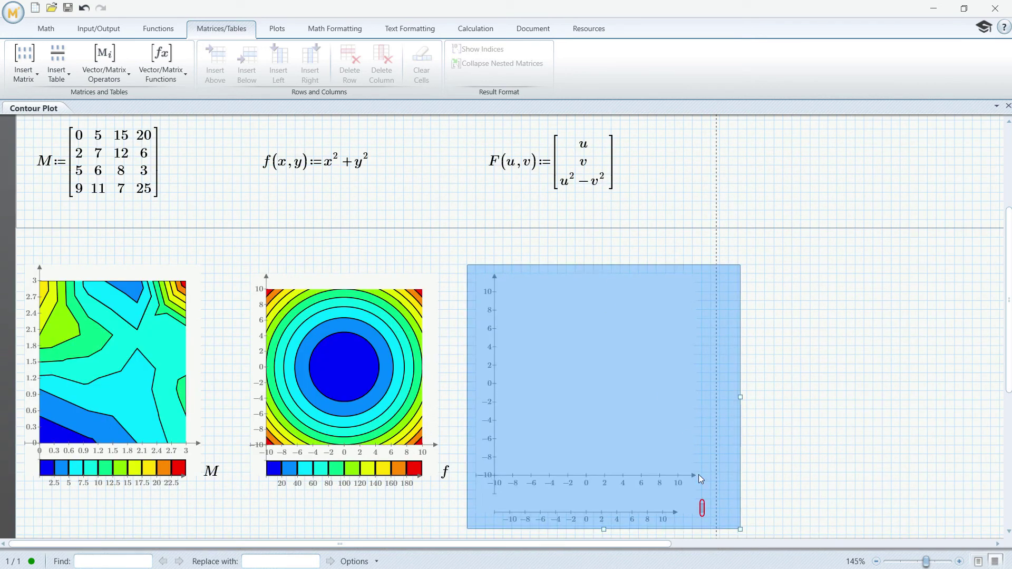
left_click_drag(737, 531, 701, 495)
Switch to page view and plot F in the new contour plot
left_click(979, 561)
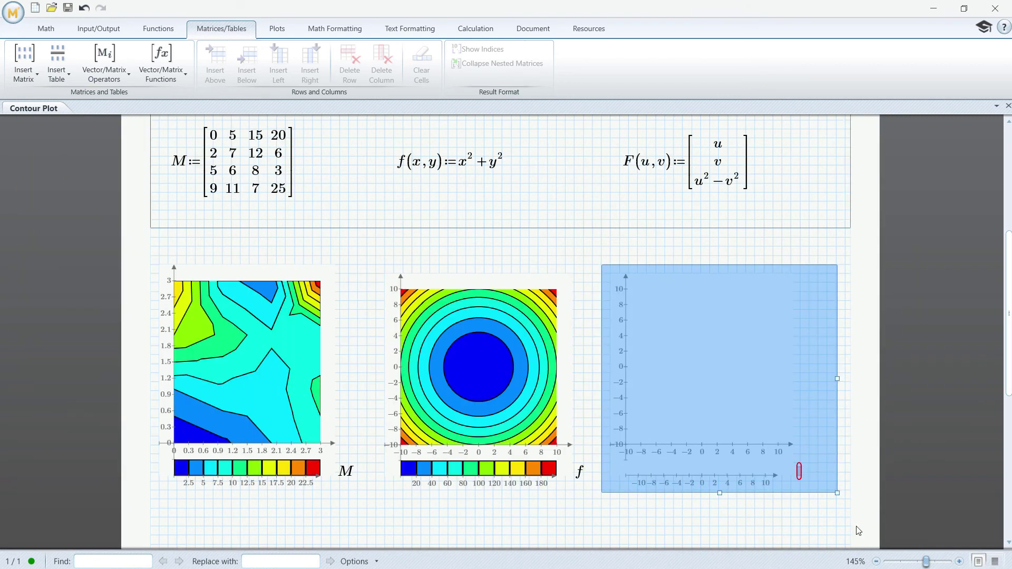
left_click(801, 468)
type("F")
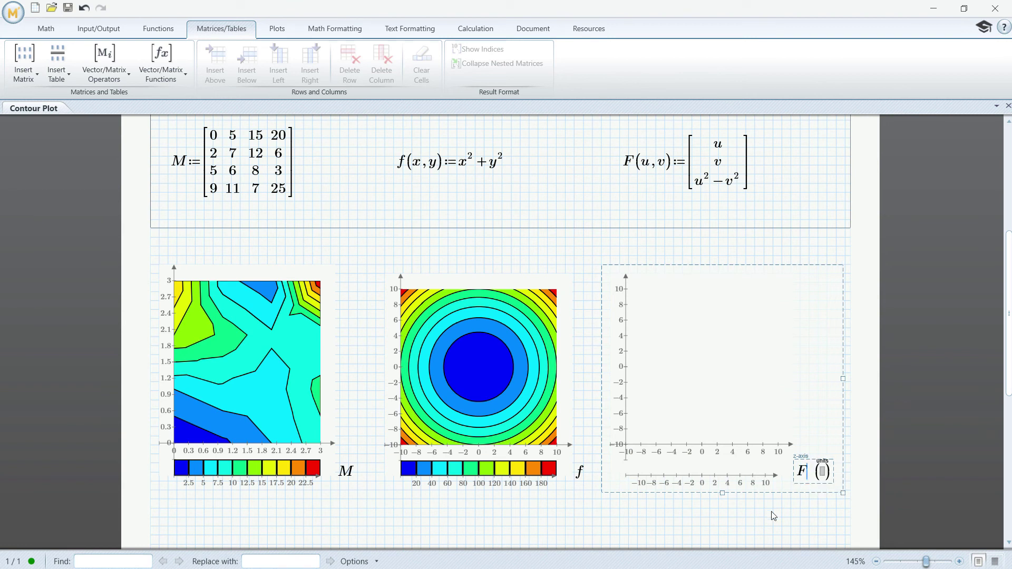
left_click(767, 519)
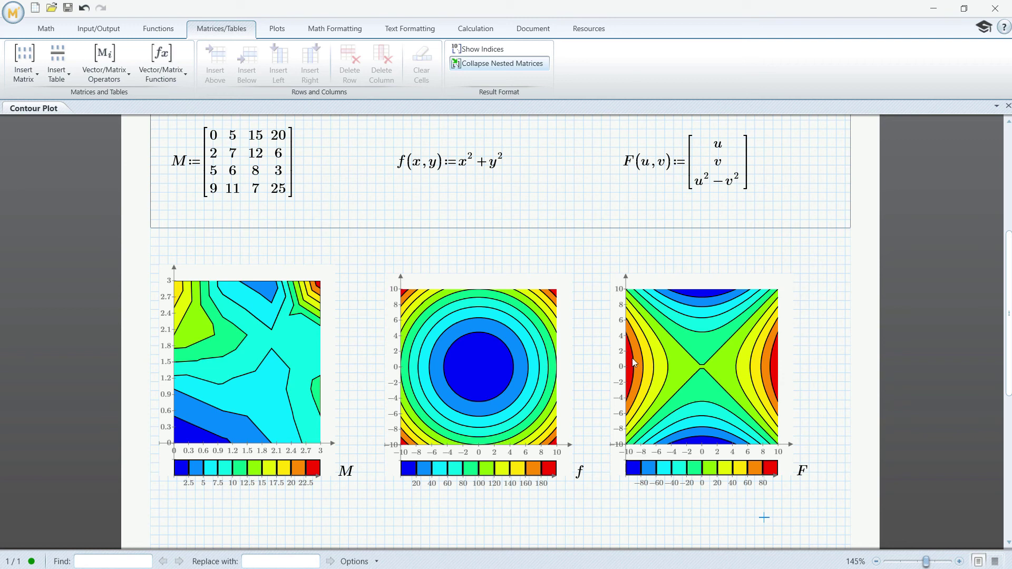
Give the M plot thin red contour lines and the Grayscale colour scheme
left_click(268, 33)
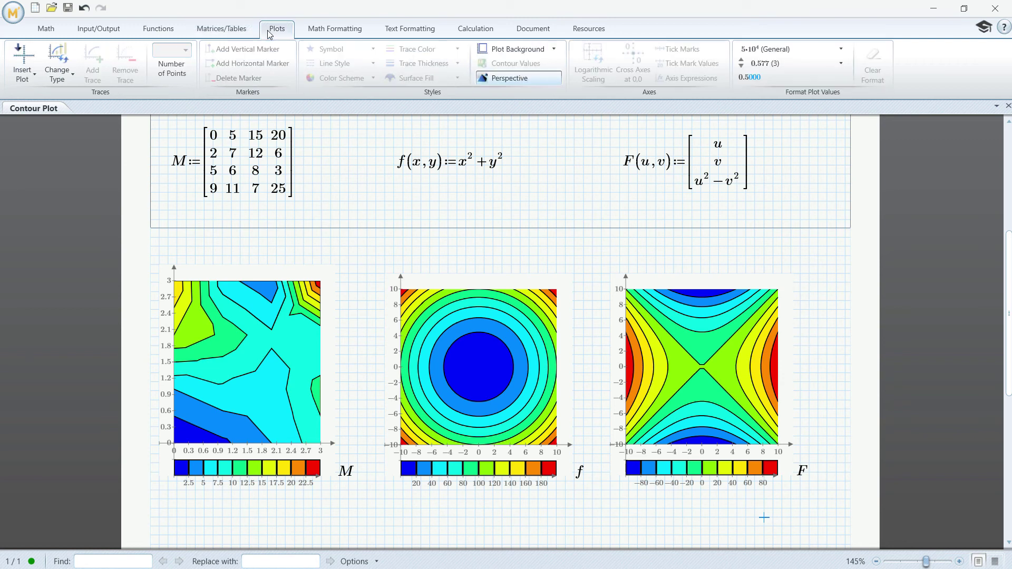
left_click(239, 338)
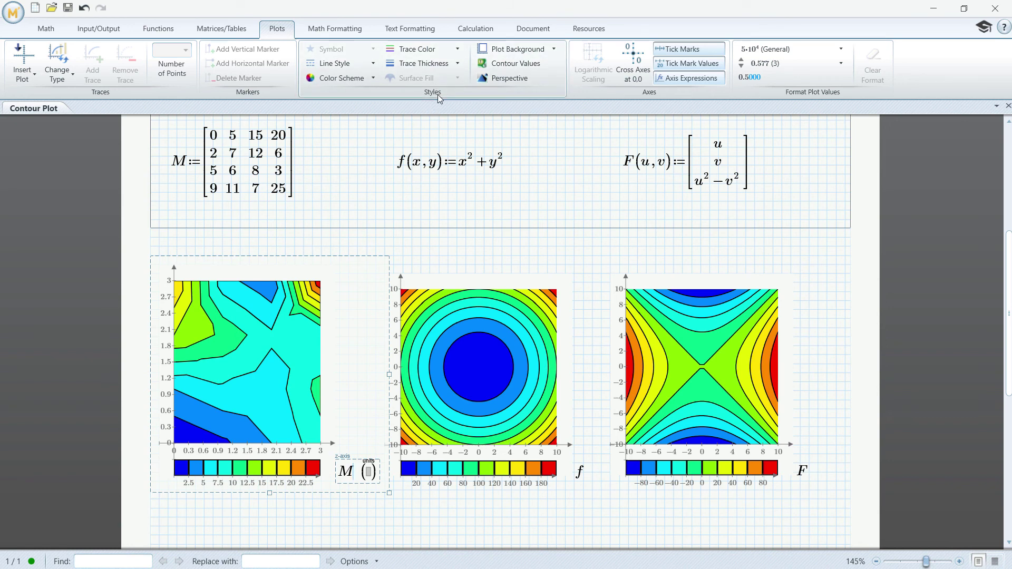
left_click(455, 49)
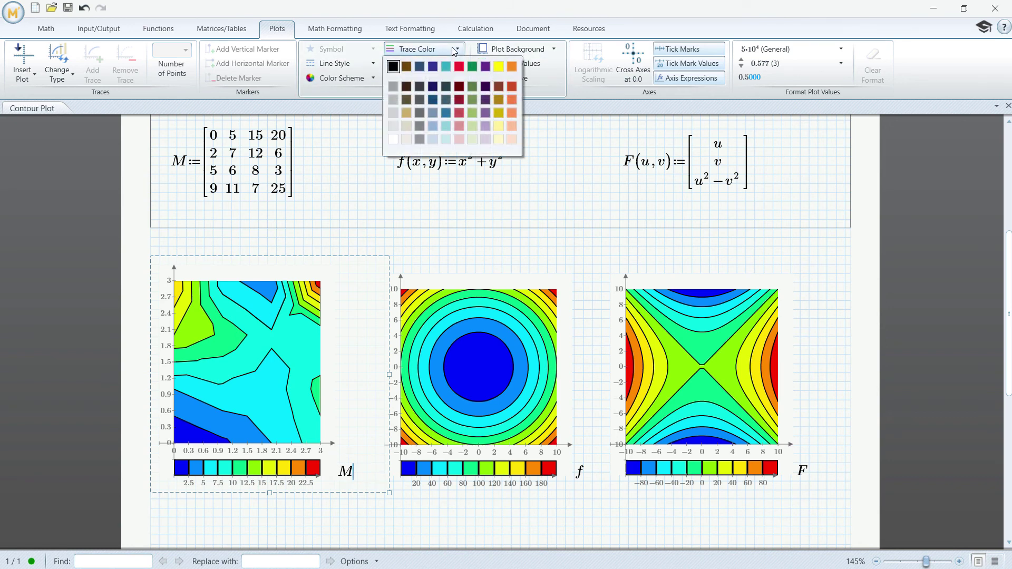
left_click(459, 66)
left_click(444, 64)
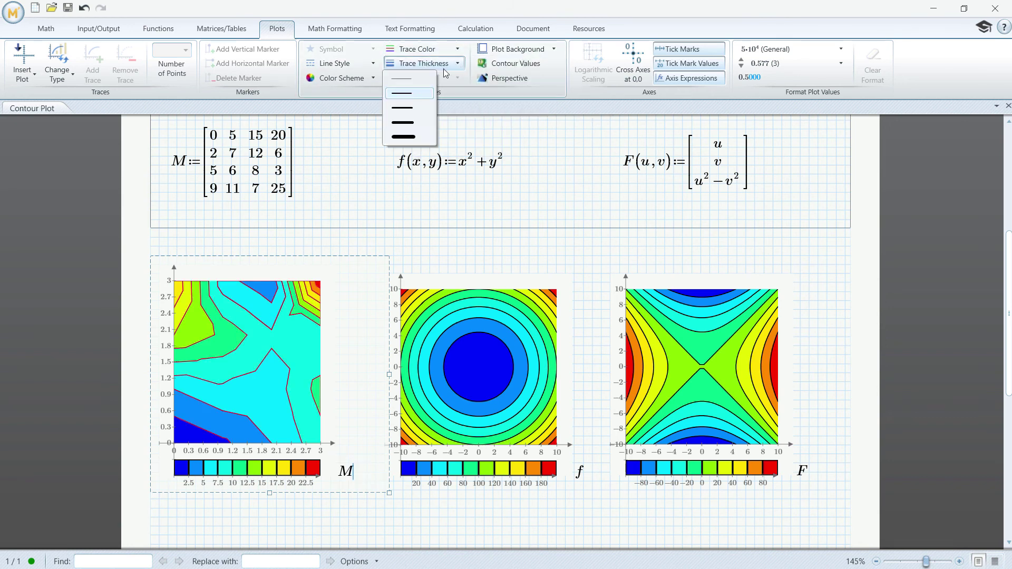
left_click(414, 80)
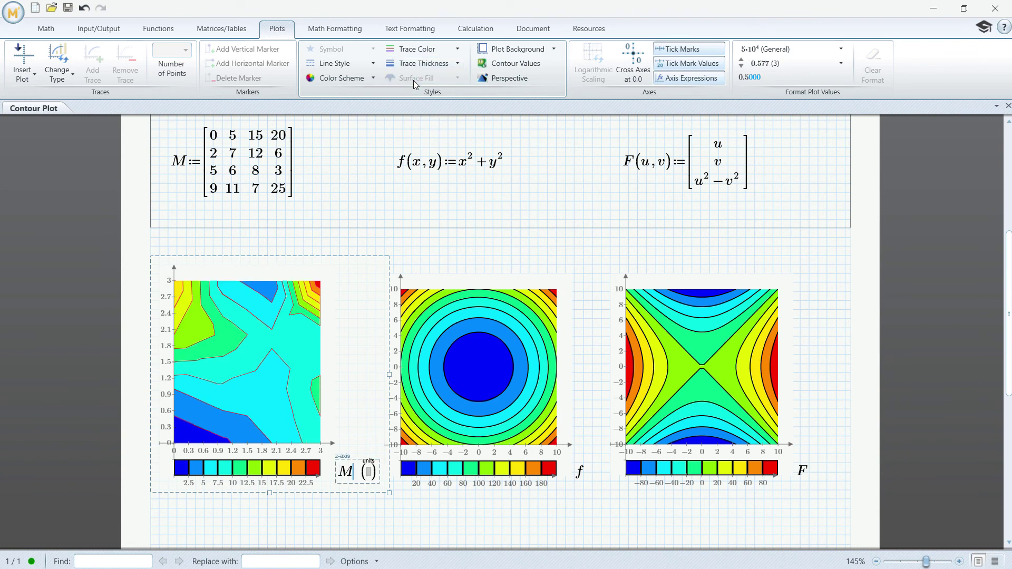
left_click(367, 79)
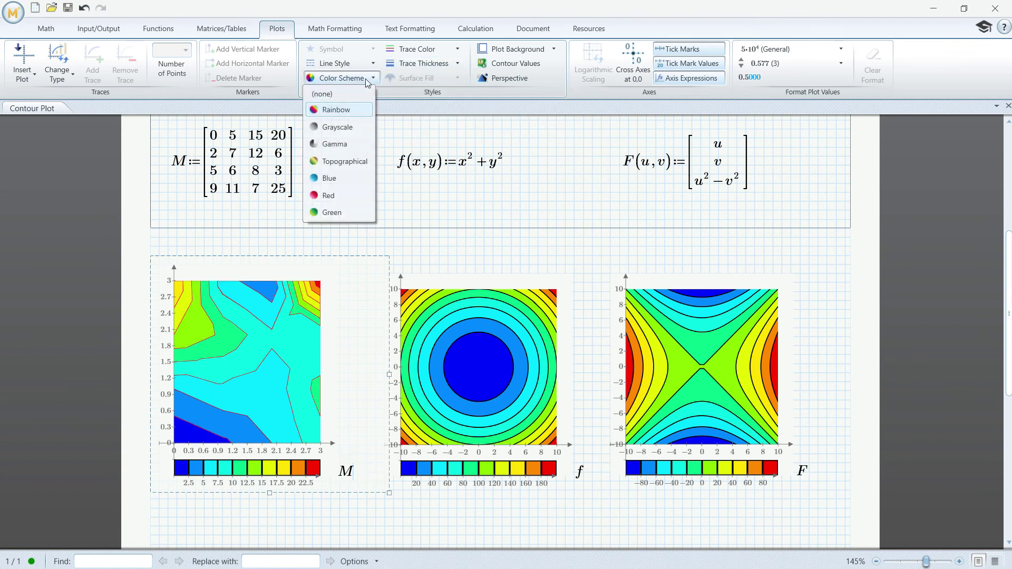
left_click(348, 129)
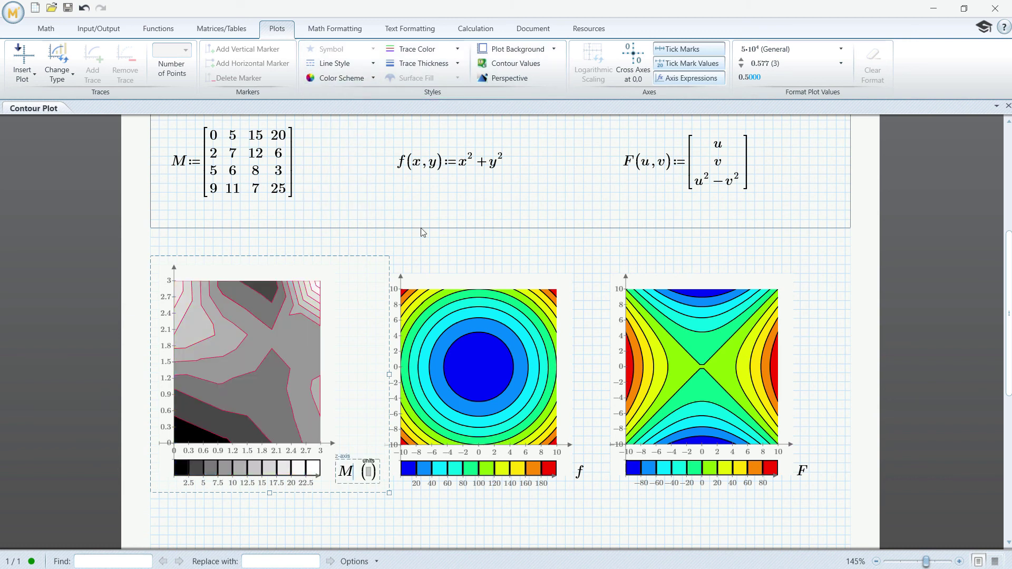
Set the f plot to Topographical and remove the F plot's colour fill
left_click(458, 298)
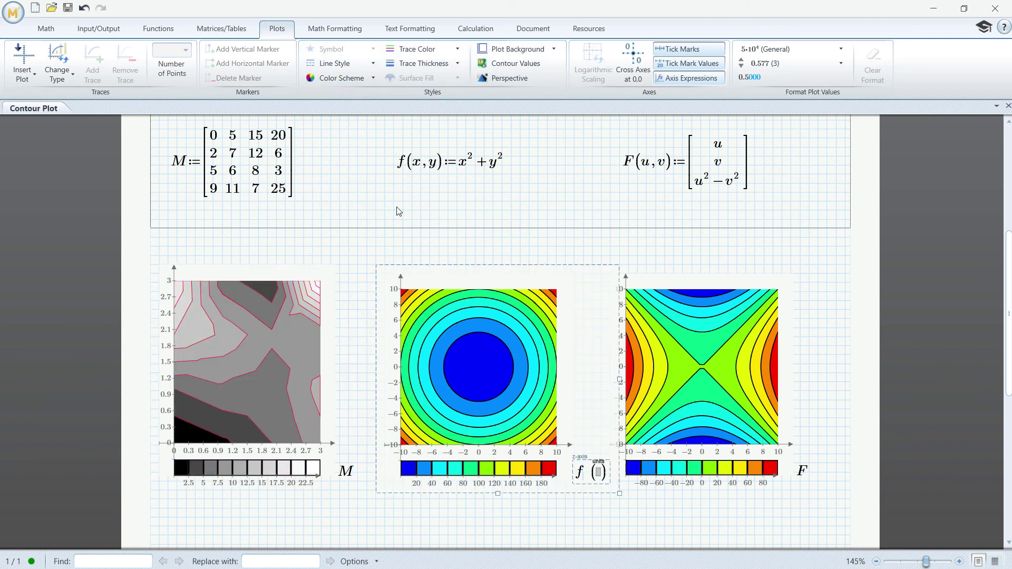
left_click(350, 78)
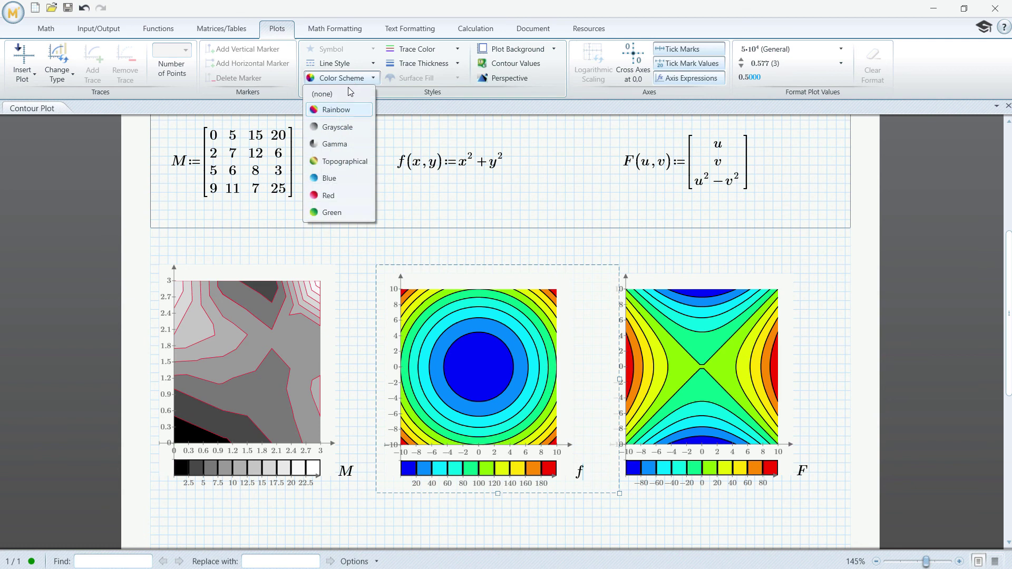
left_click(355, 165)
left_click(675, 312)
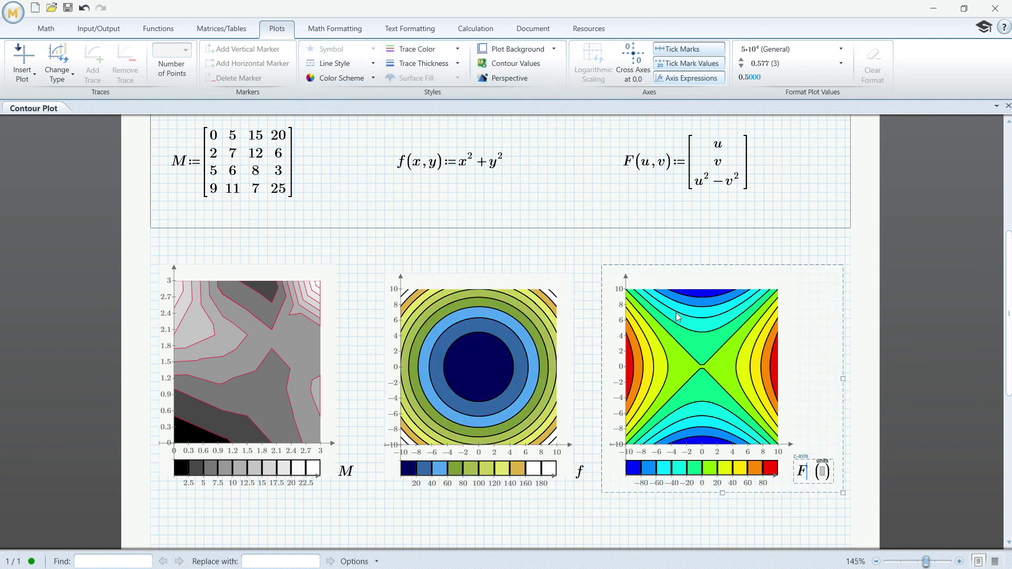
left_click(355, 80)
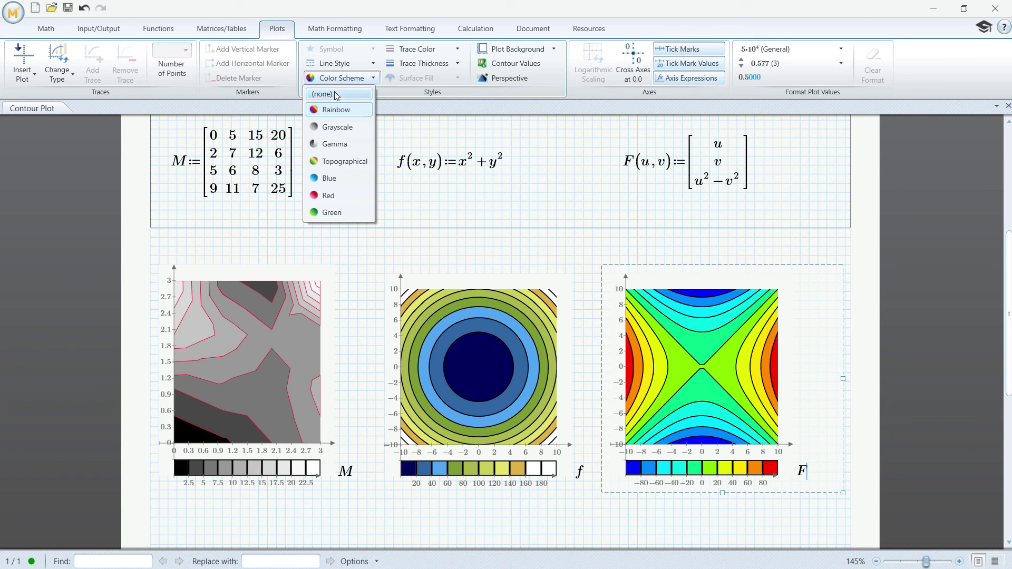
left_click(335, 94)
left_click(539, 258)
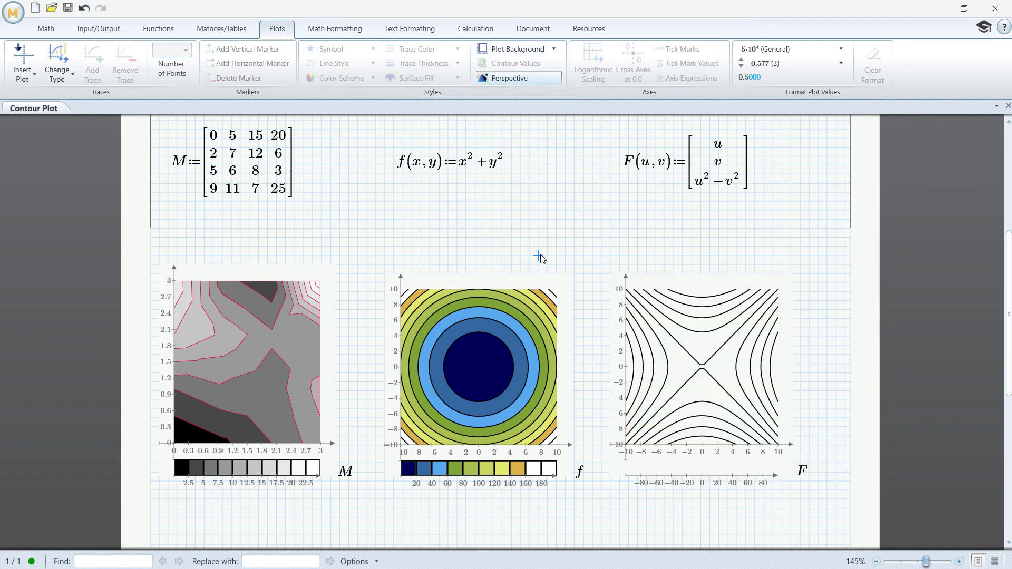